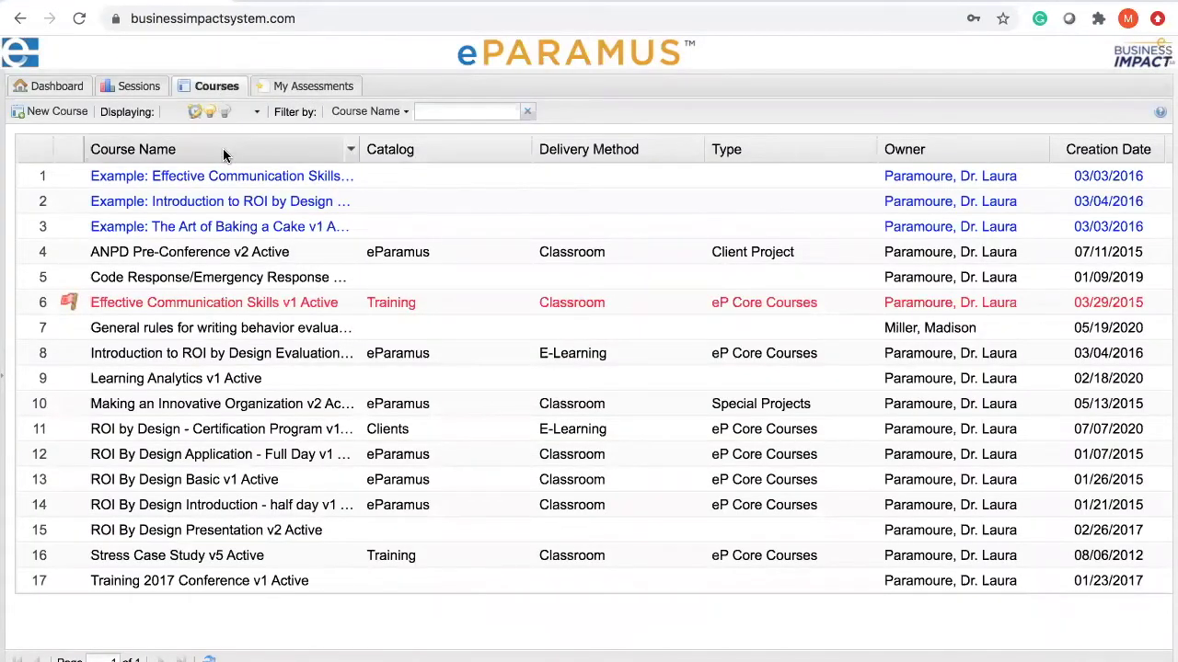
Open the course "General rules for writing behavior evaluations" and bring up the measurable objective form in its course design
double_click(219, 328)
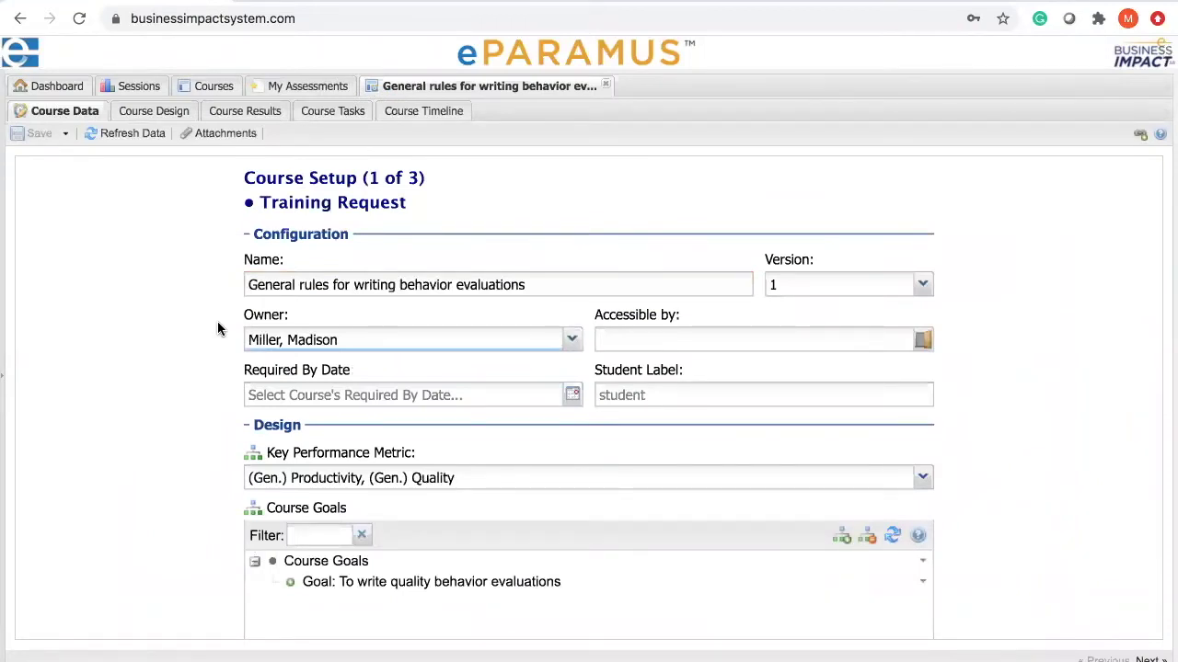
click(171, 111)
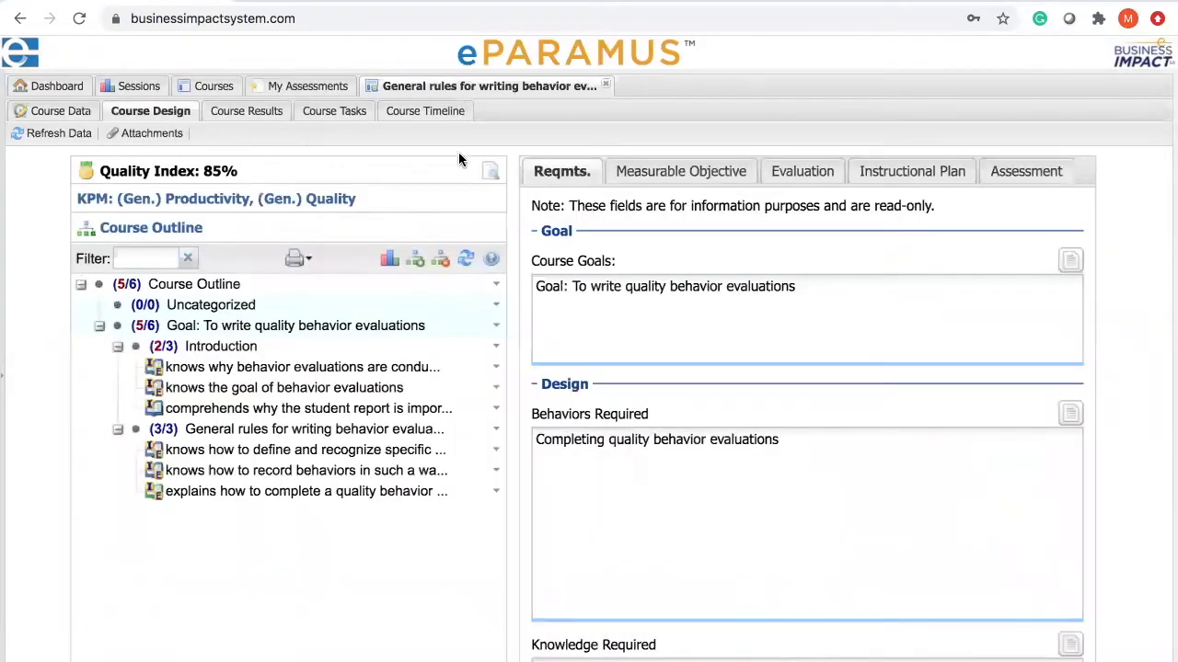
click(670, 171)
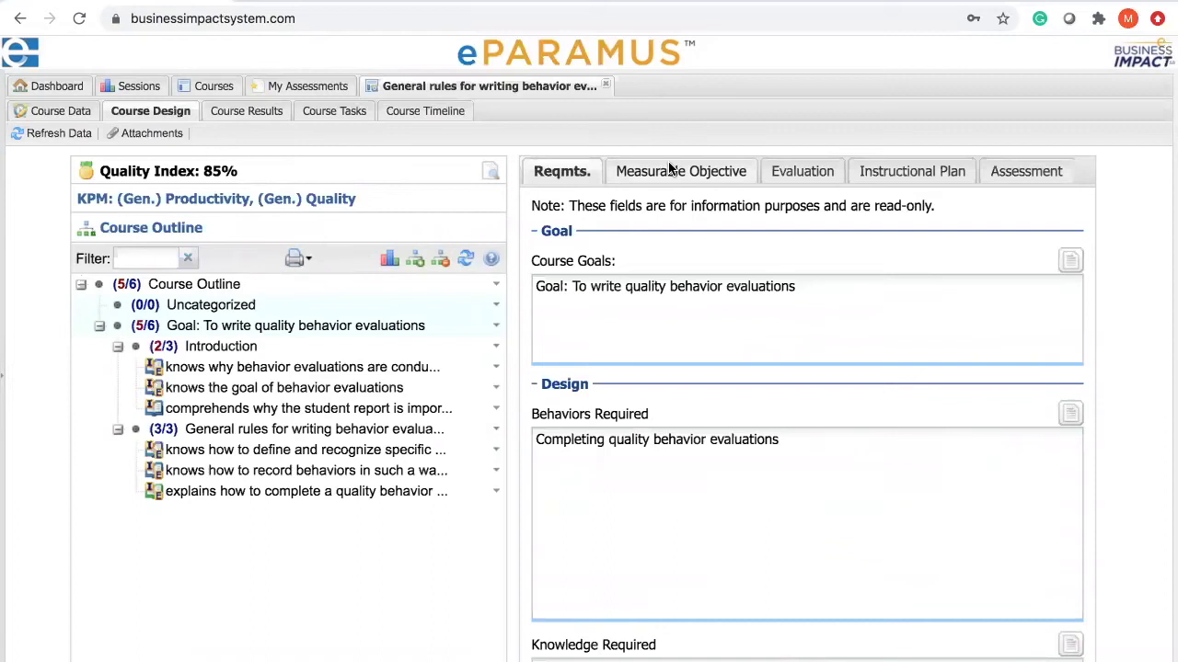
scroll(578, 261, down, 1)
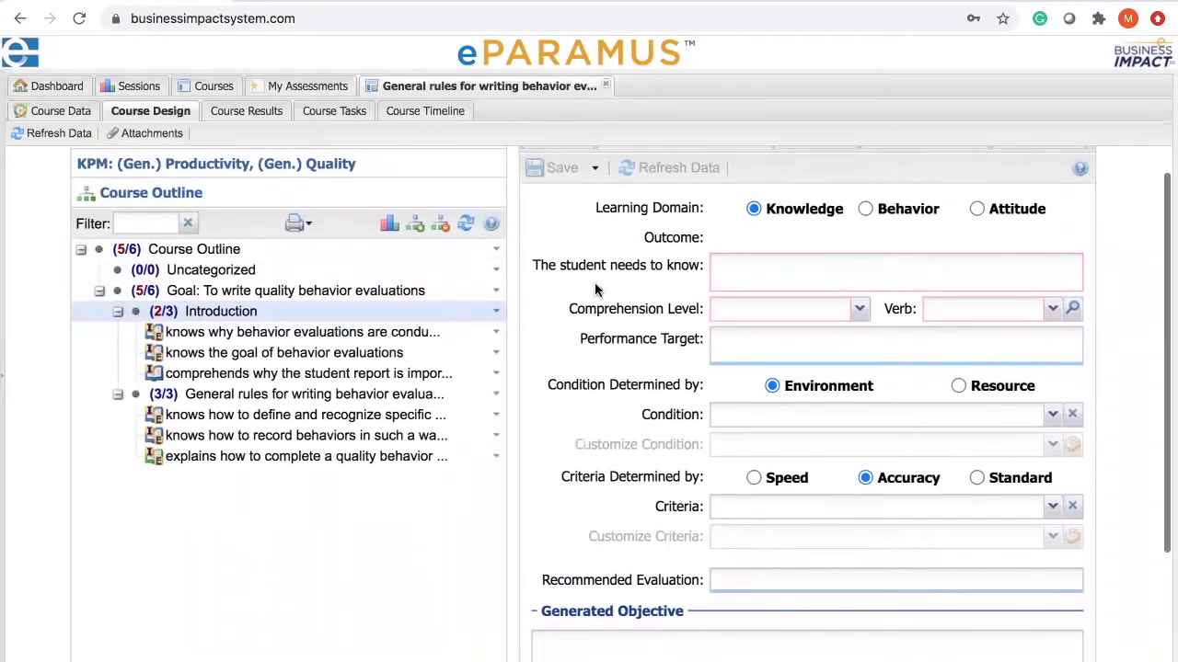
scroll(647, 375, down, 4)
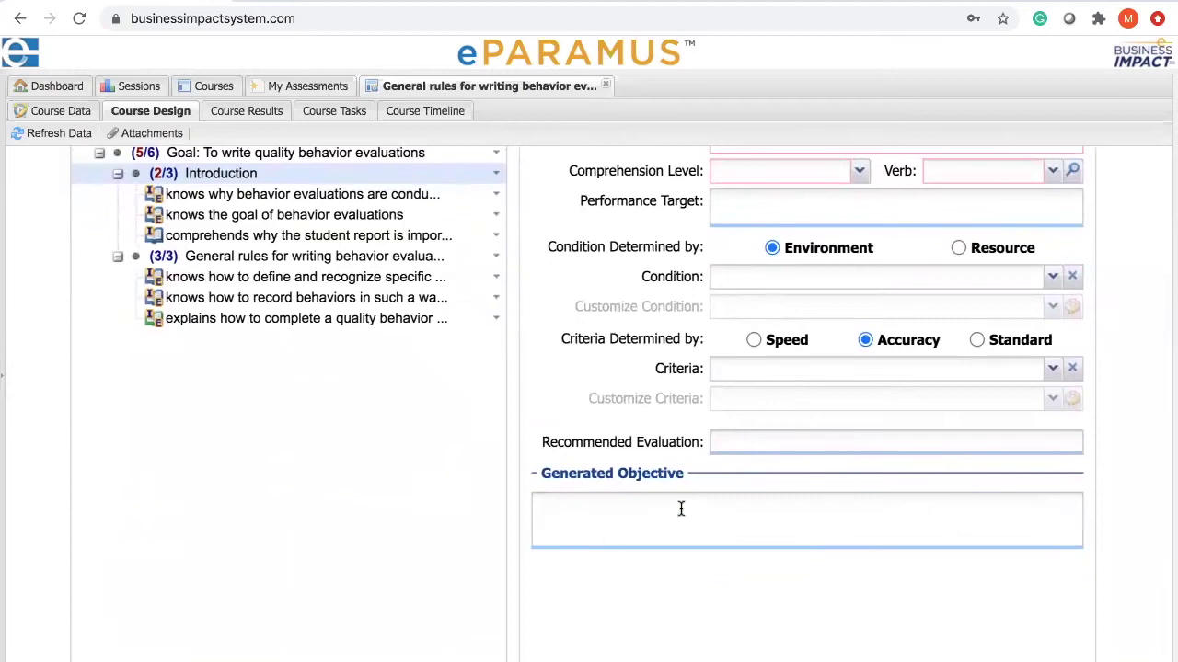
scroll(589, 282, up, 4)
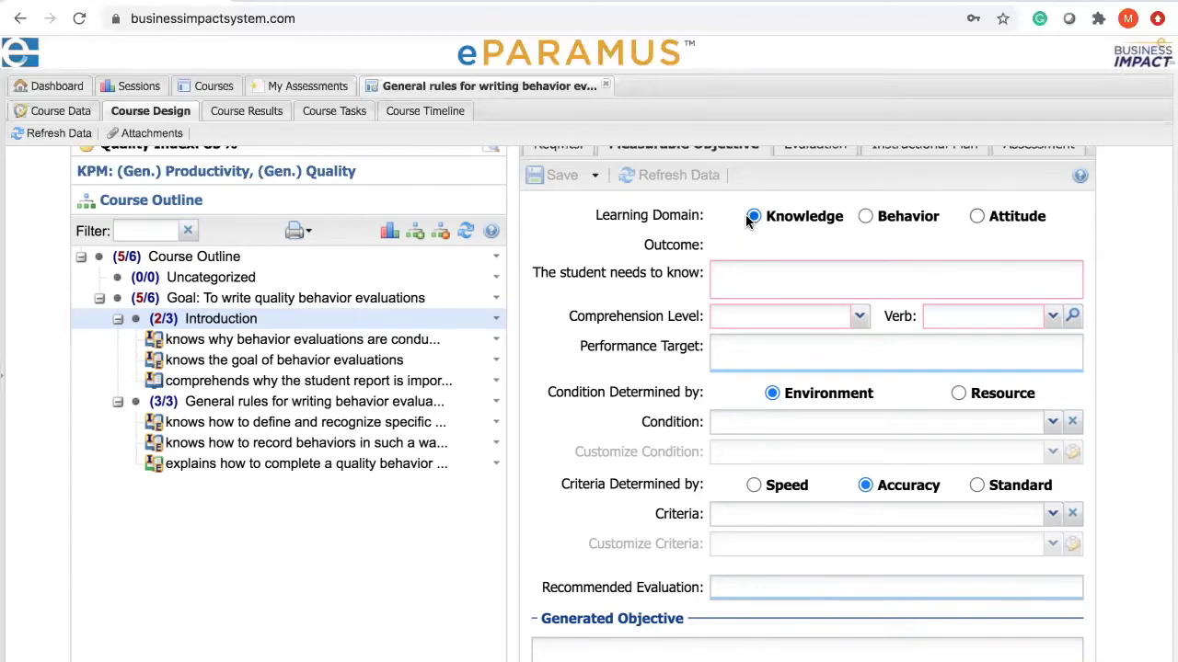
Define a Knowledge-domain objective stating that the student needs to know "why the student report is important"
scroll(745, 218, down, 1)
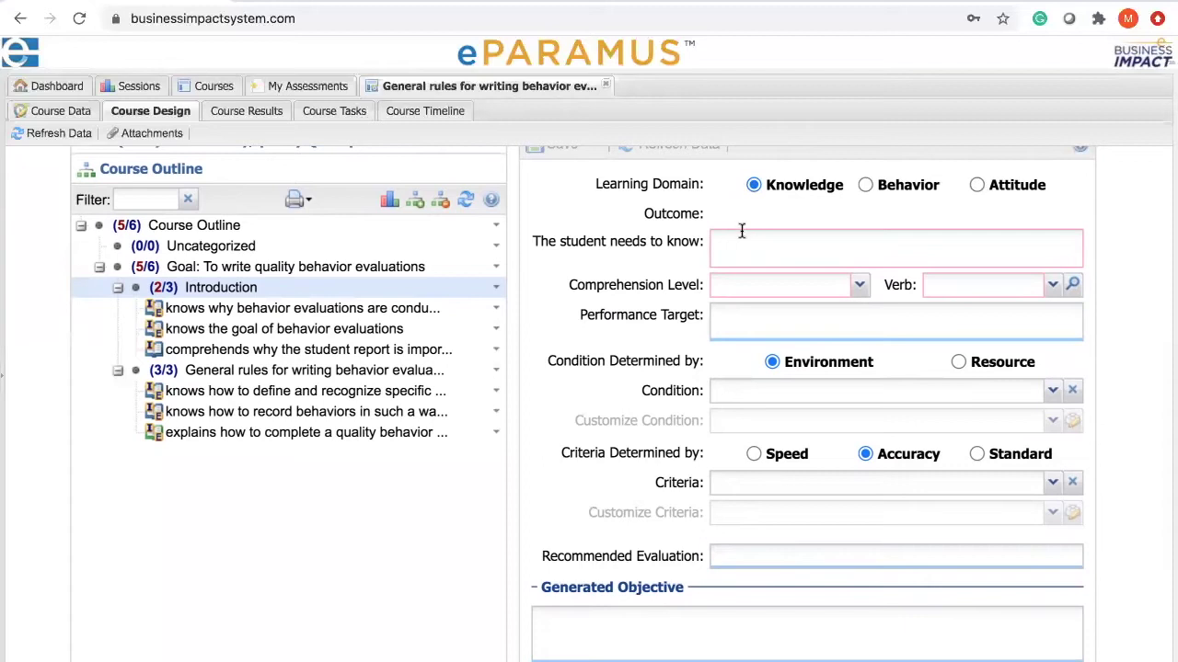
click(738, 240)
text(why the student report is important)
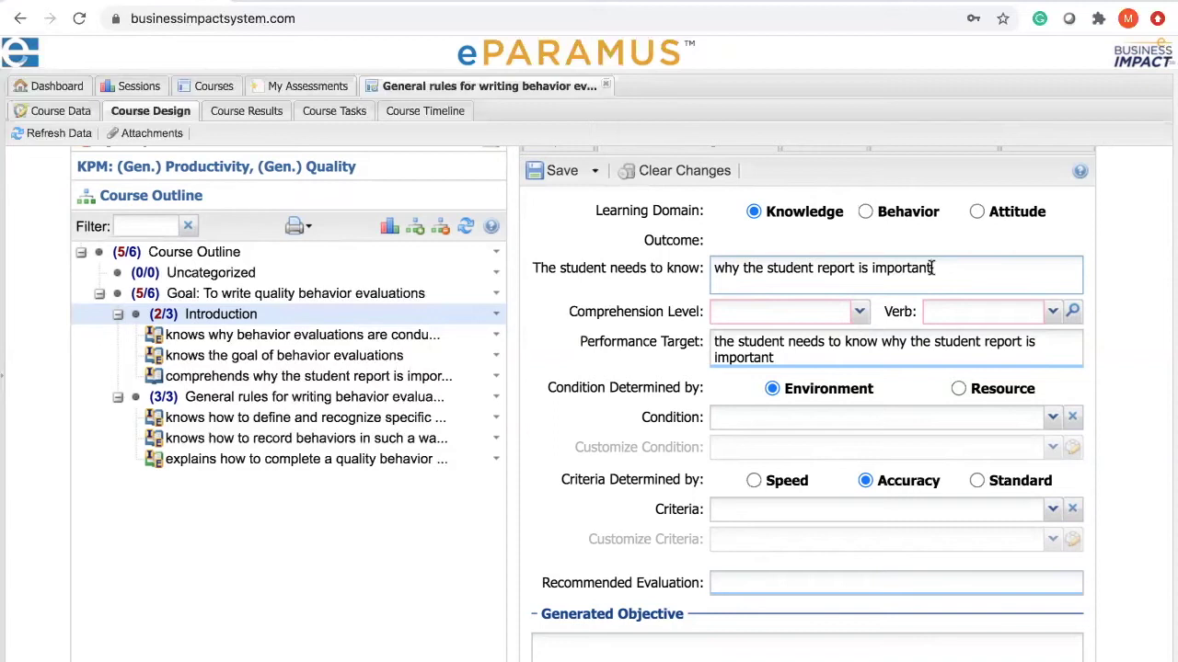
click(760, 214)
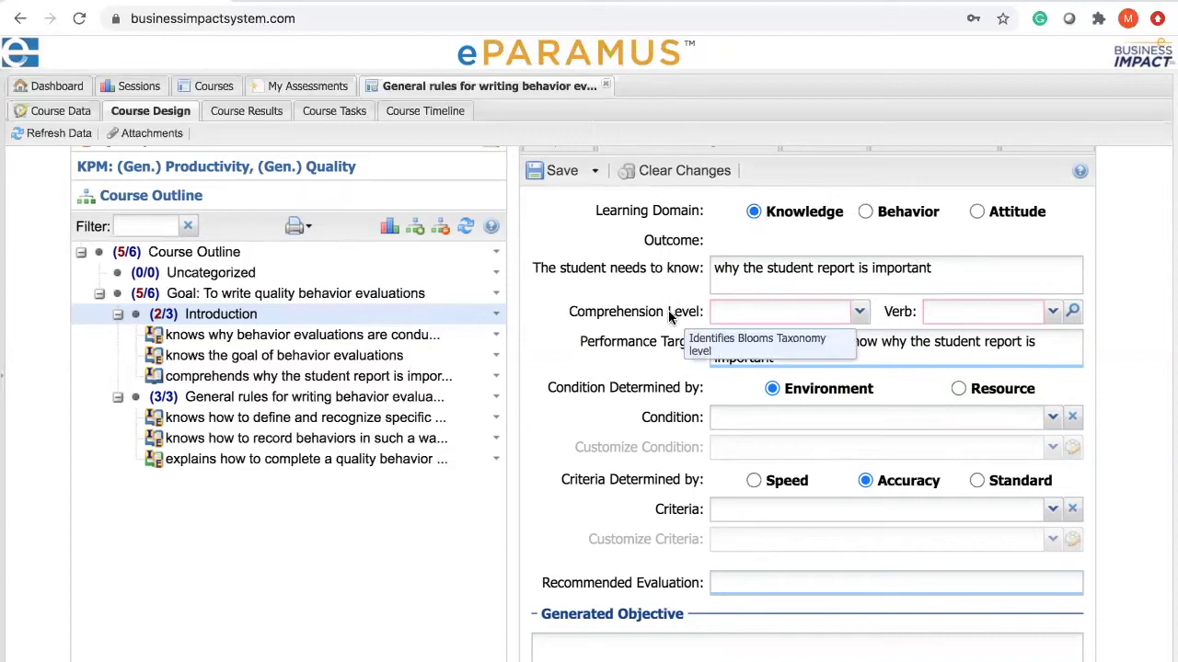
Set the objective's comprehension level to Understanding and its verb to "comprehends"
click(860, 313)
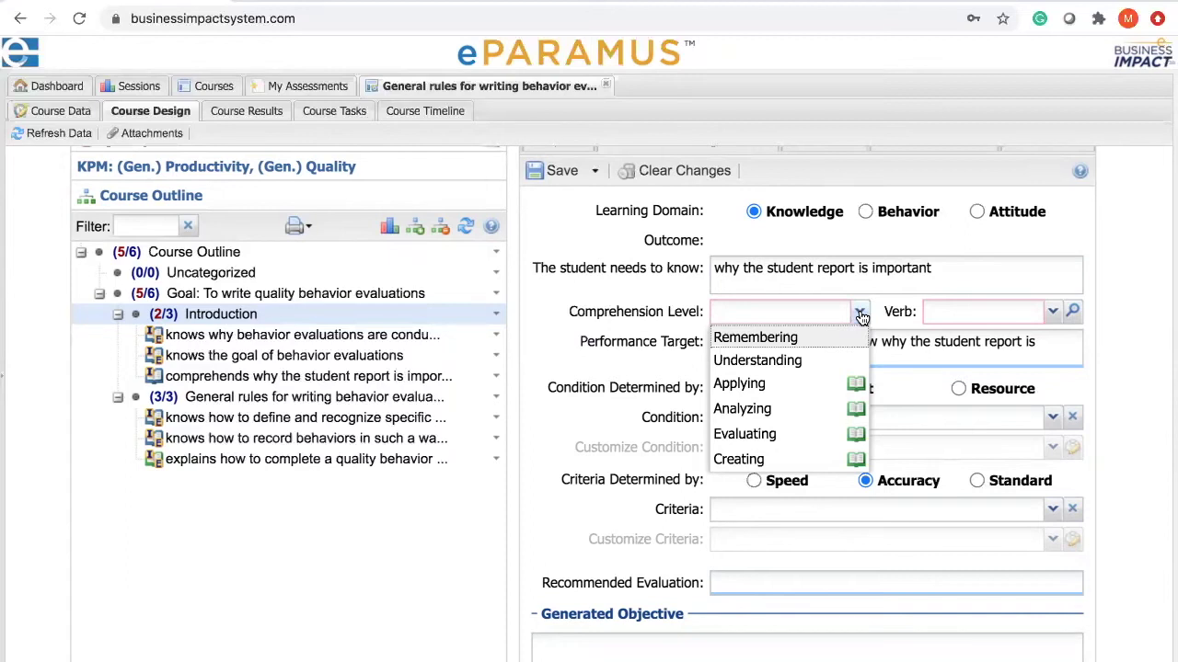
click(815, 360)
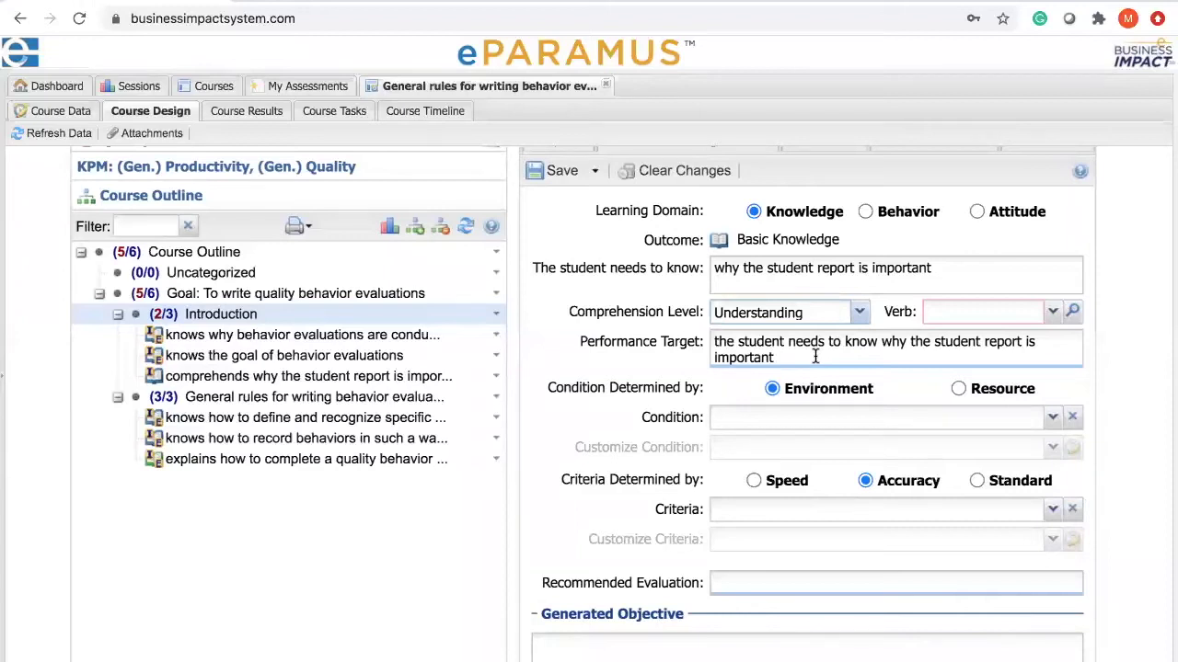
click(1051, 313)
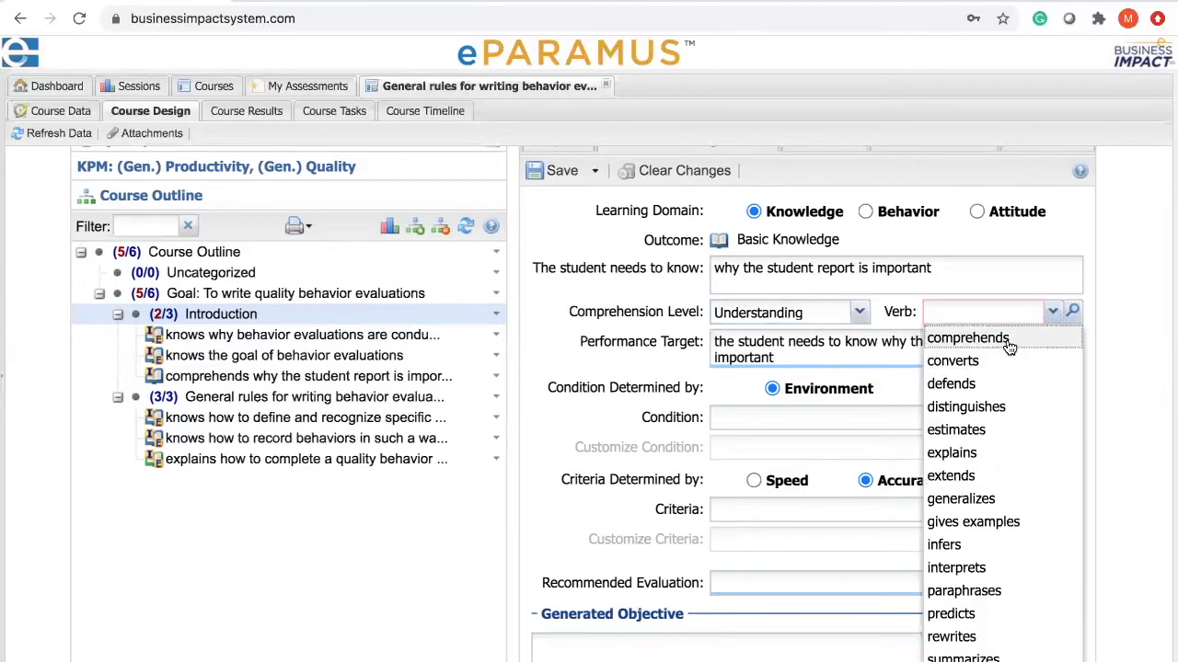
click(968, 337)
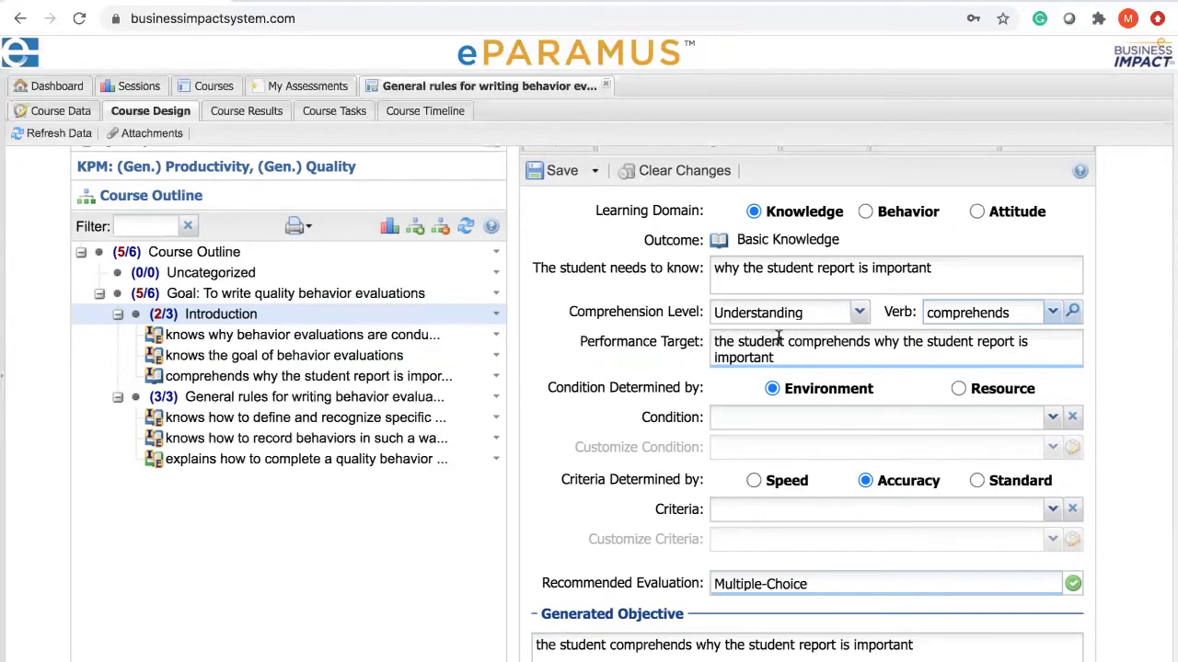
scroll(764, 354, down, 2)
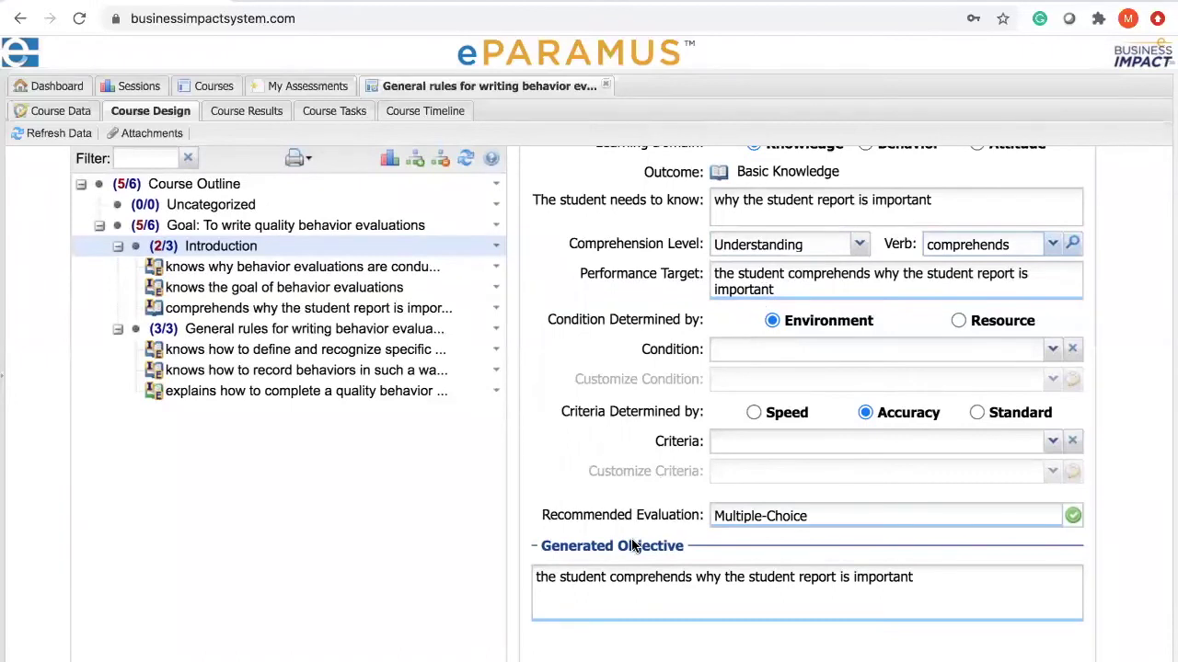
scroll(632, 545, up, 2)
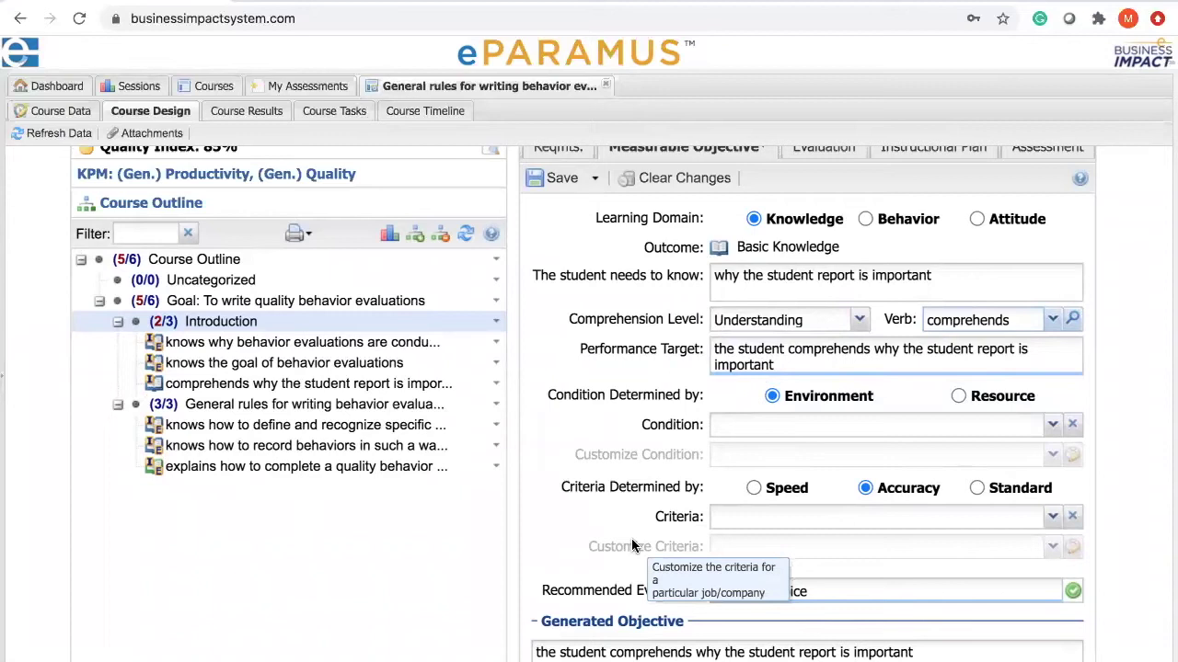
Set the environment condition to "Before _____" and customize it with "reviewing their course results"
scroll(718, 357, down, 1)
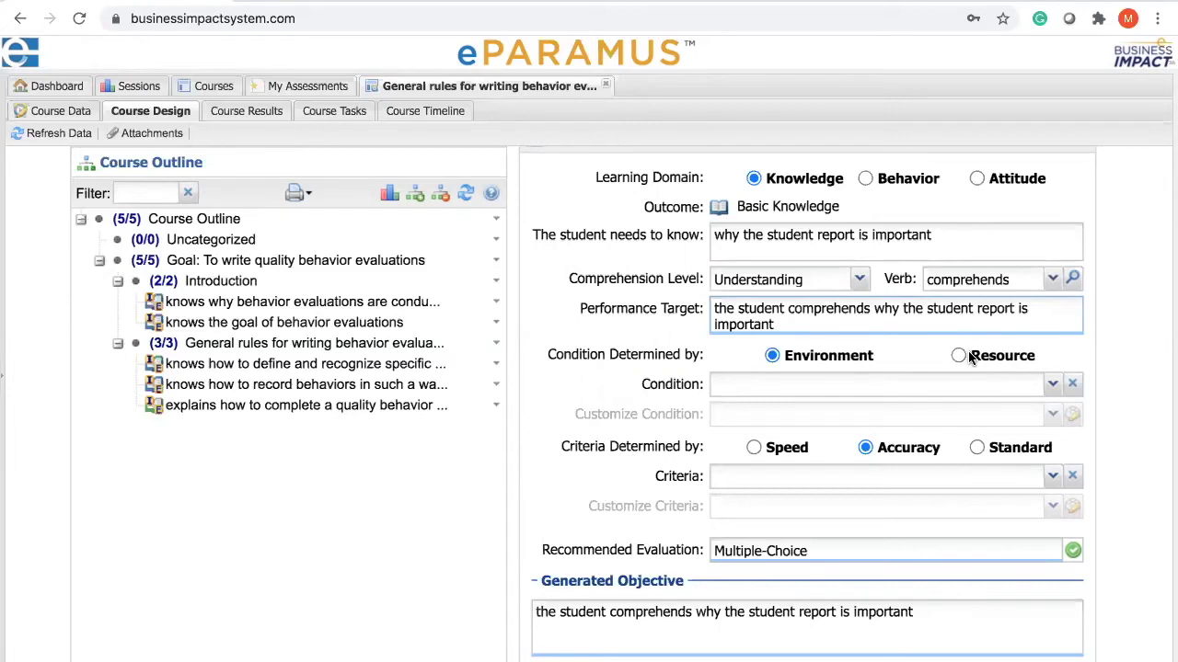
click(1052, 386)
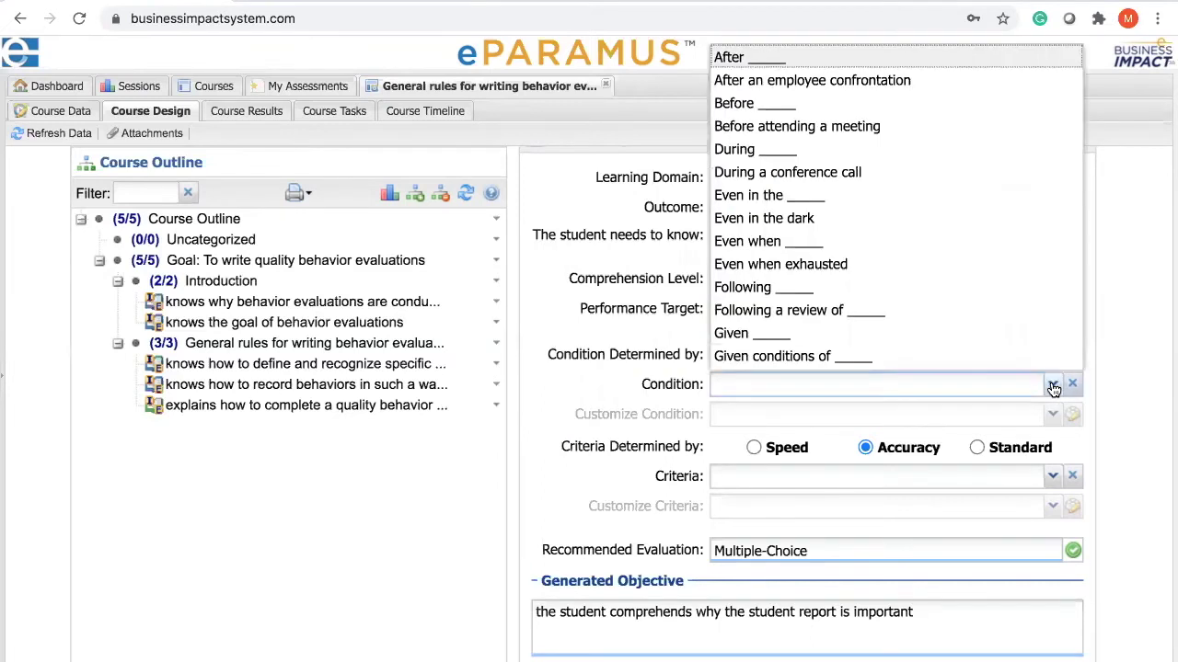
click(779, 109)
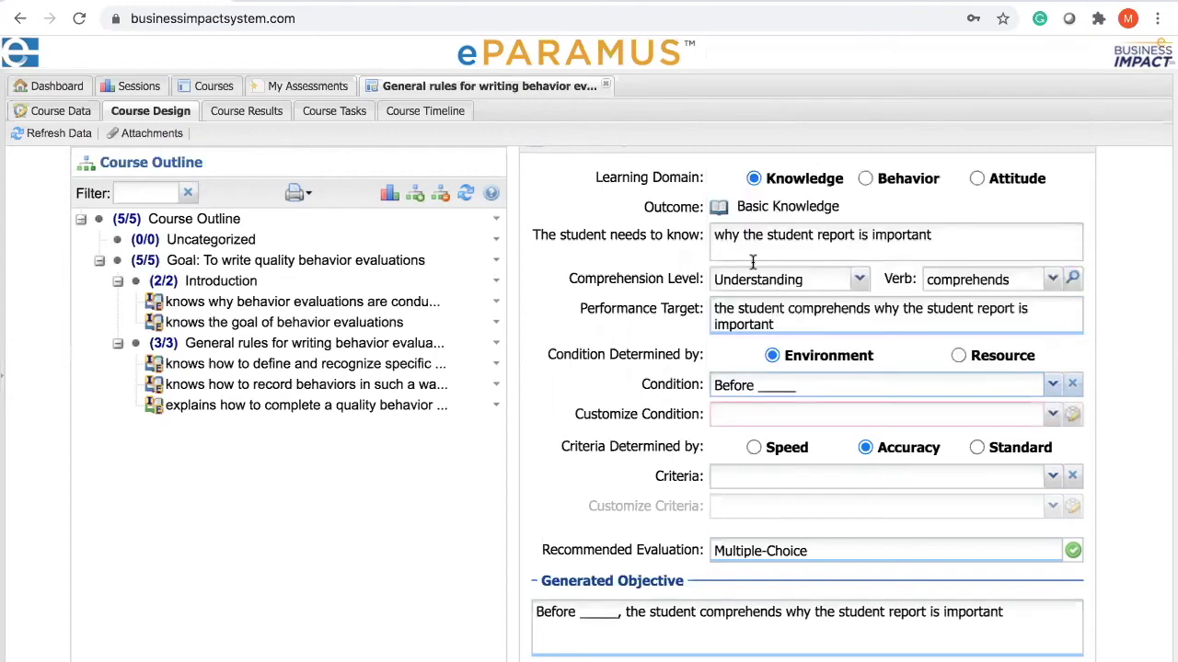
click(728, 414)
text(rev)
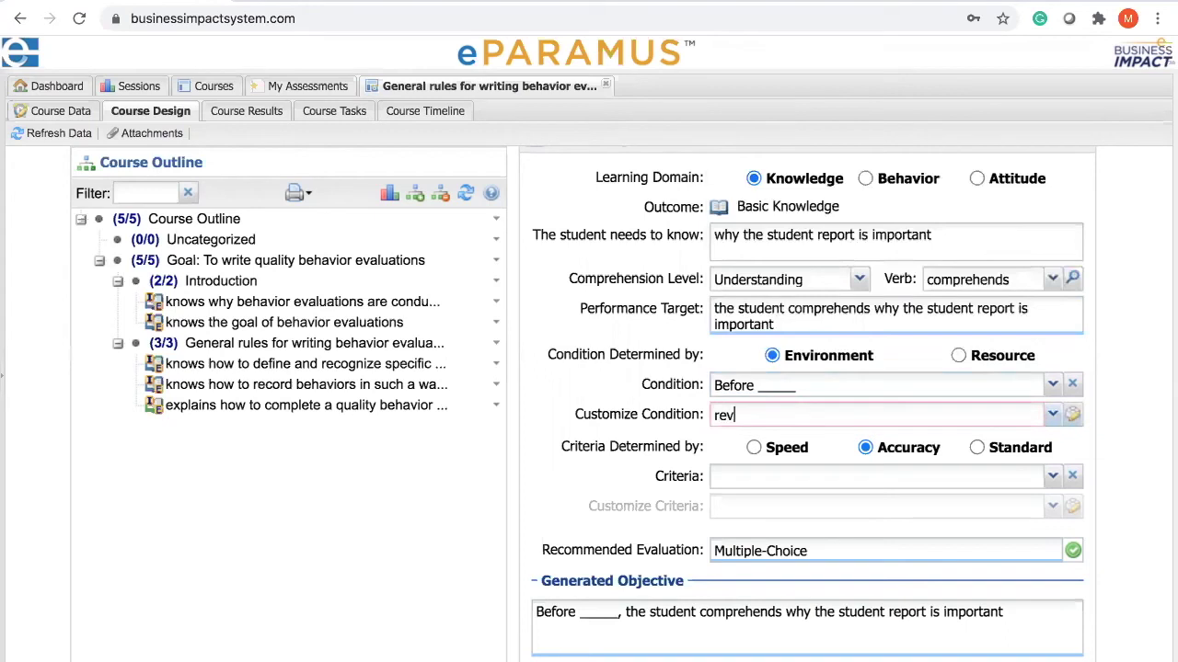
text(iewing their course r)
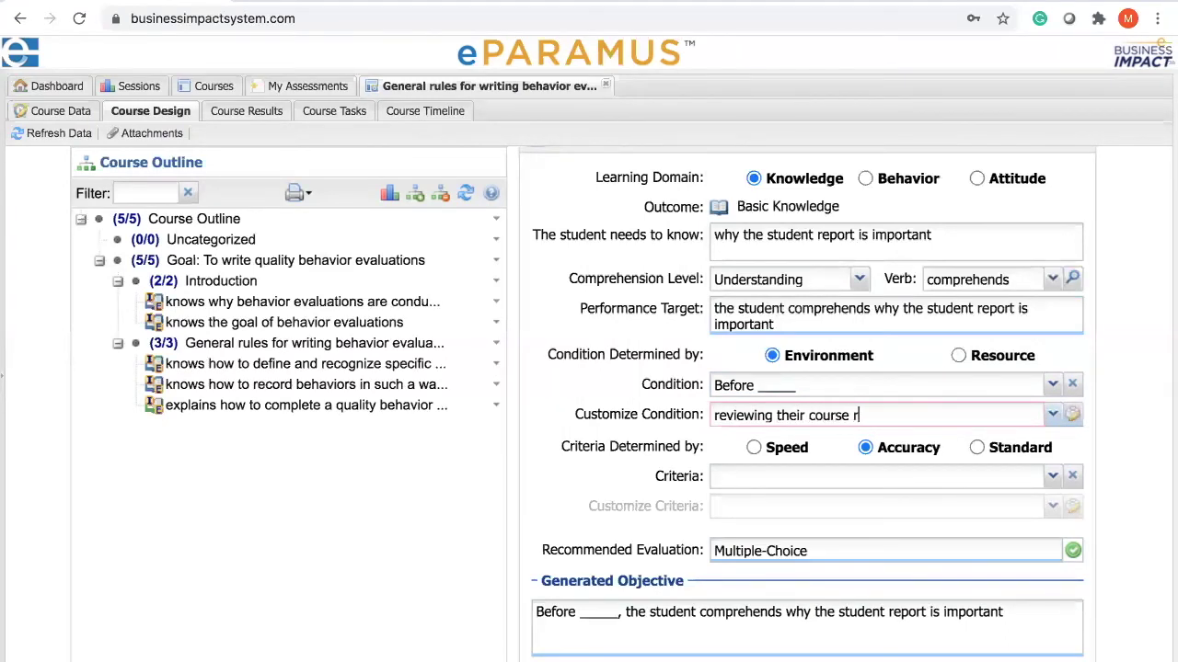
text(esults)
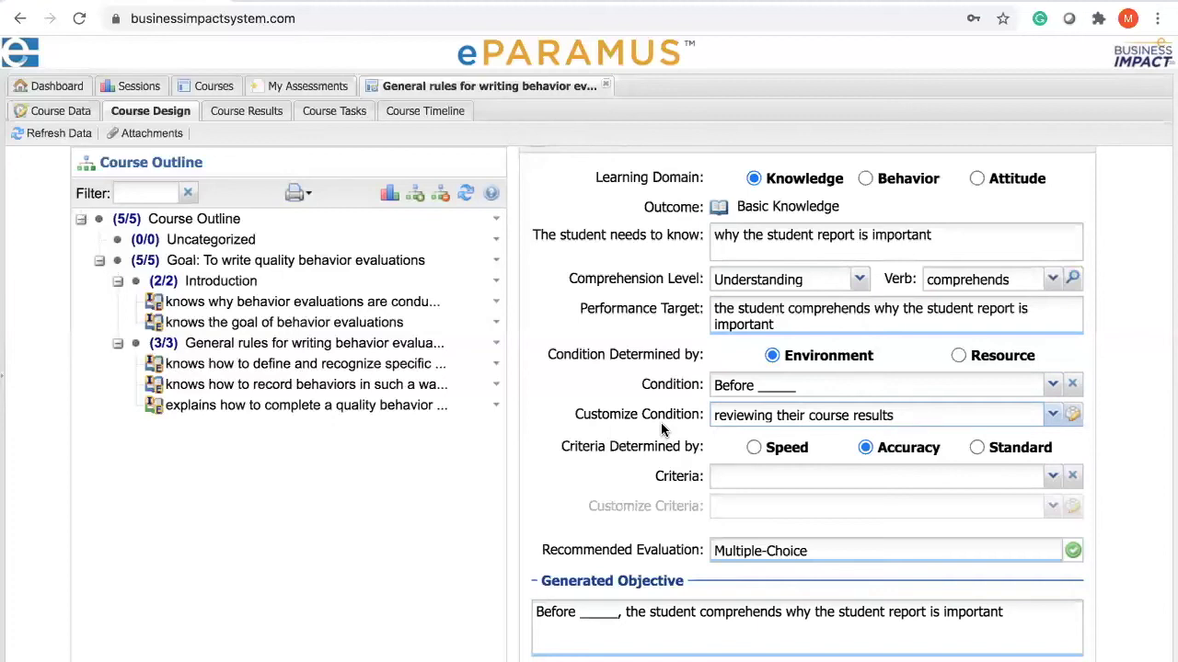
click(556, 411)
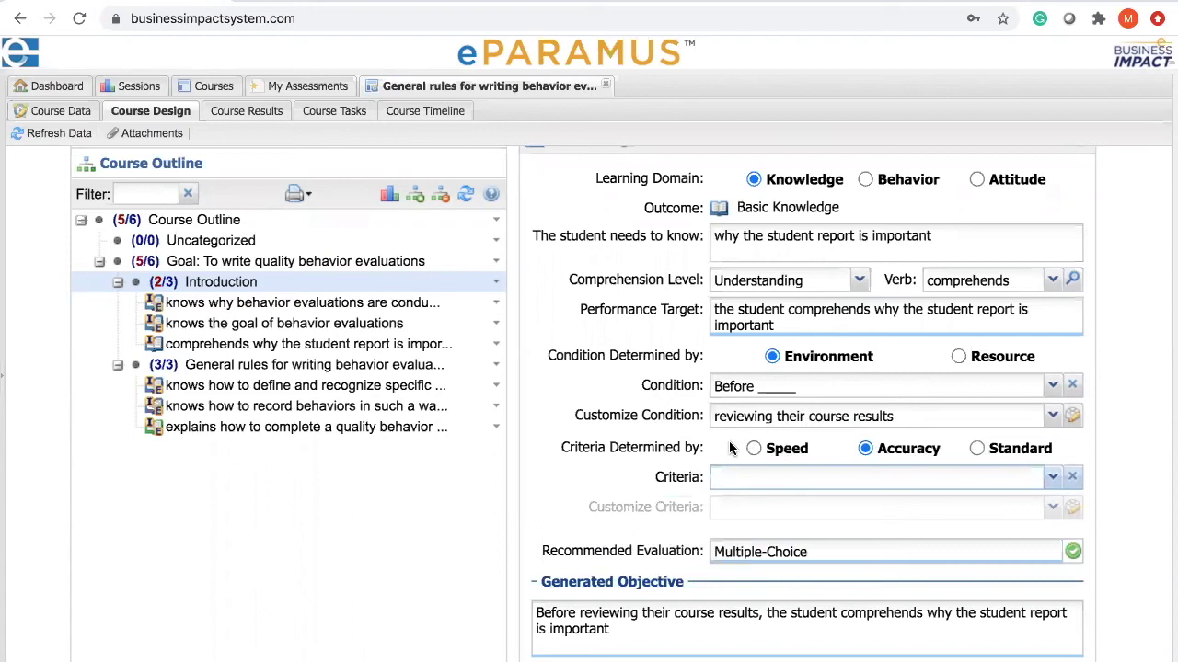
Set the accuracy criteria to "covering _____" and customize it with "personal and organizational benefits"
click(1053, 479)
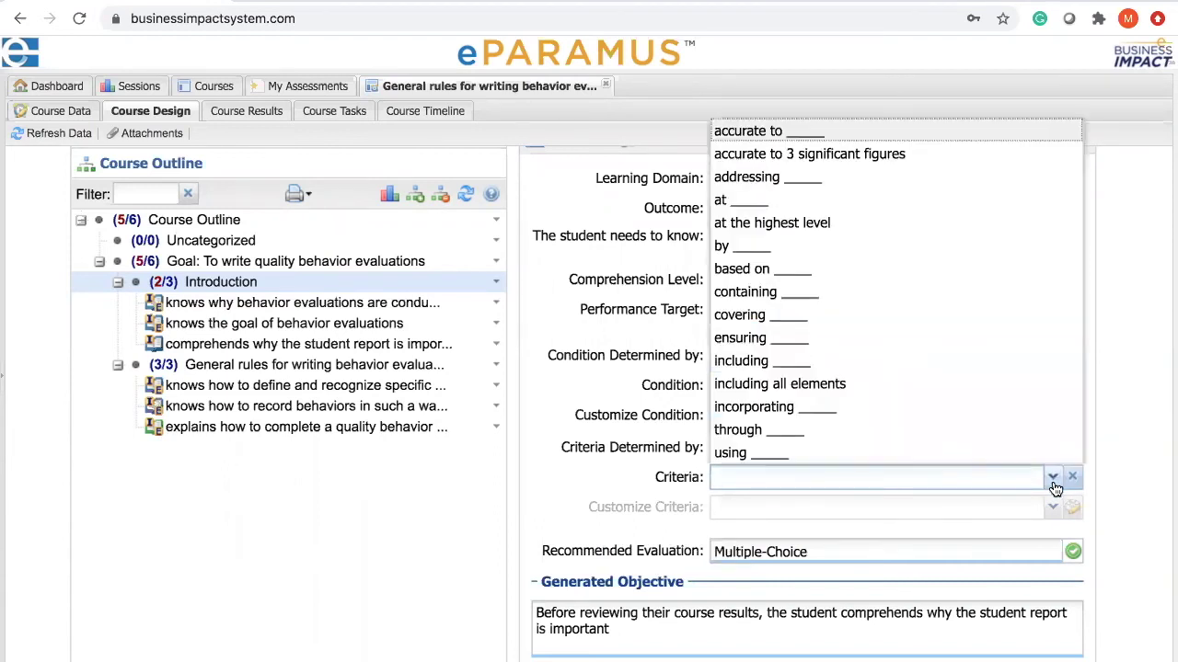
click(896, 317)
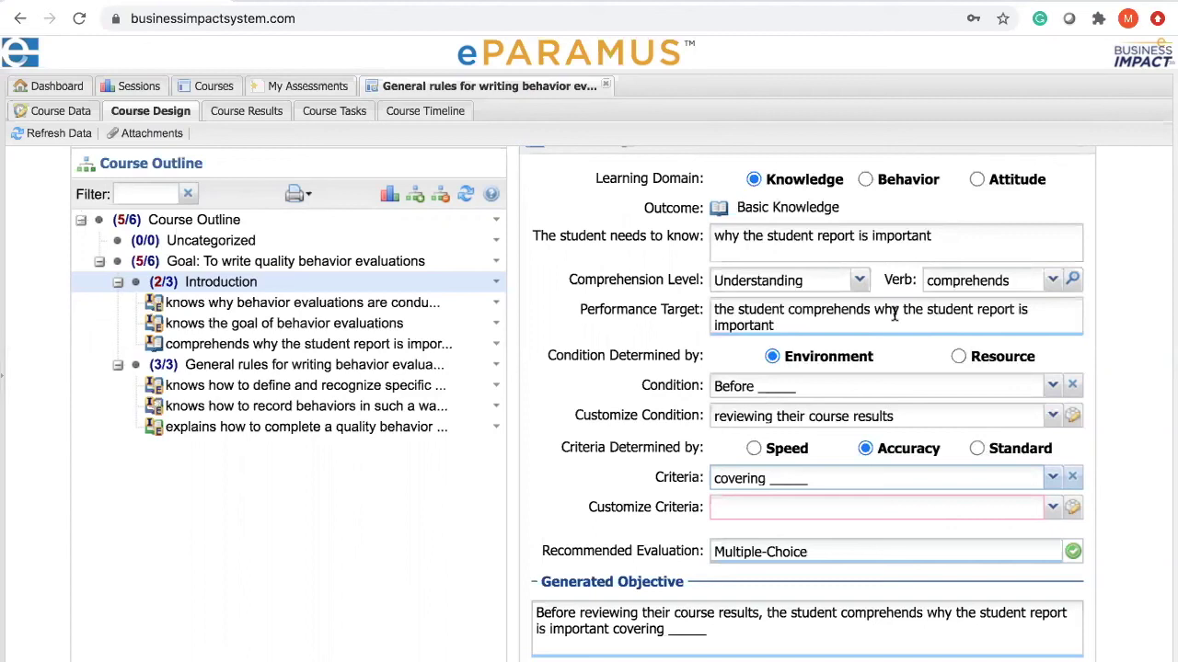
click(766, 508)
text(personal and organizational benefits)
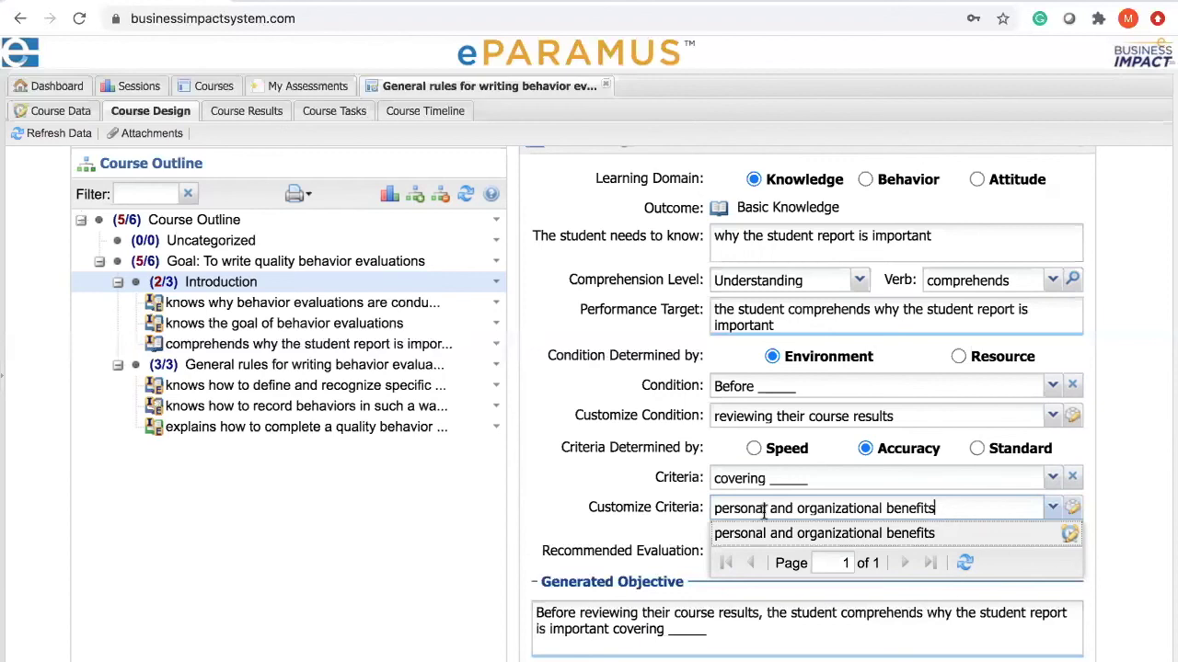
click(568, 503)
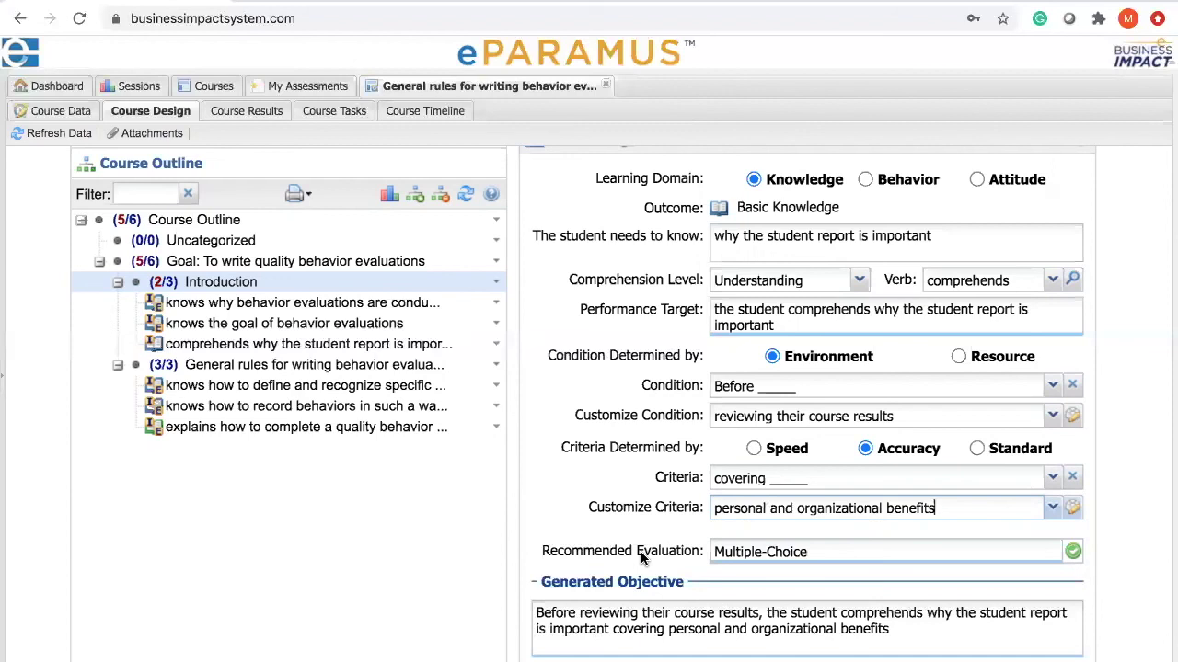
Review the generated objective text and save the new measurable objective
scroll(641, 551, down, 1)
scroll(641, 552, down, 1)
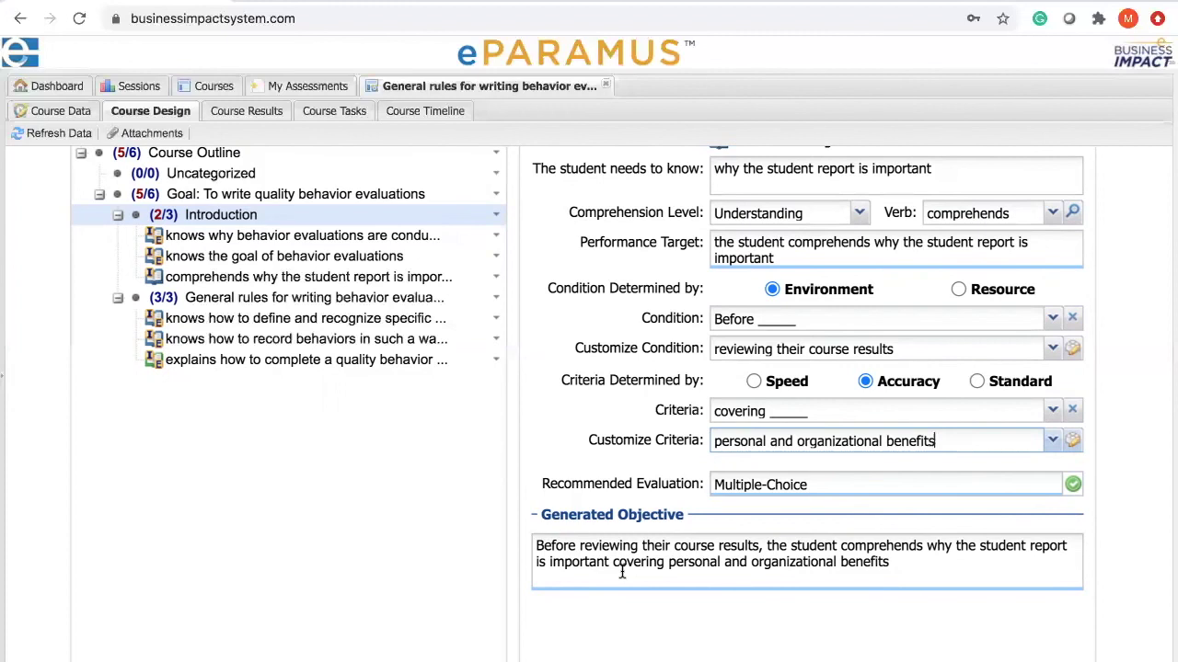
scroll(617, 552, up, 3)
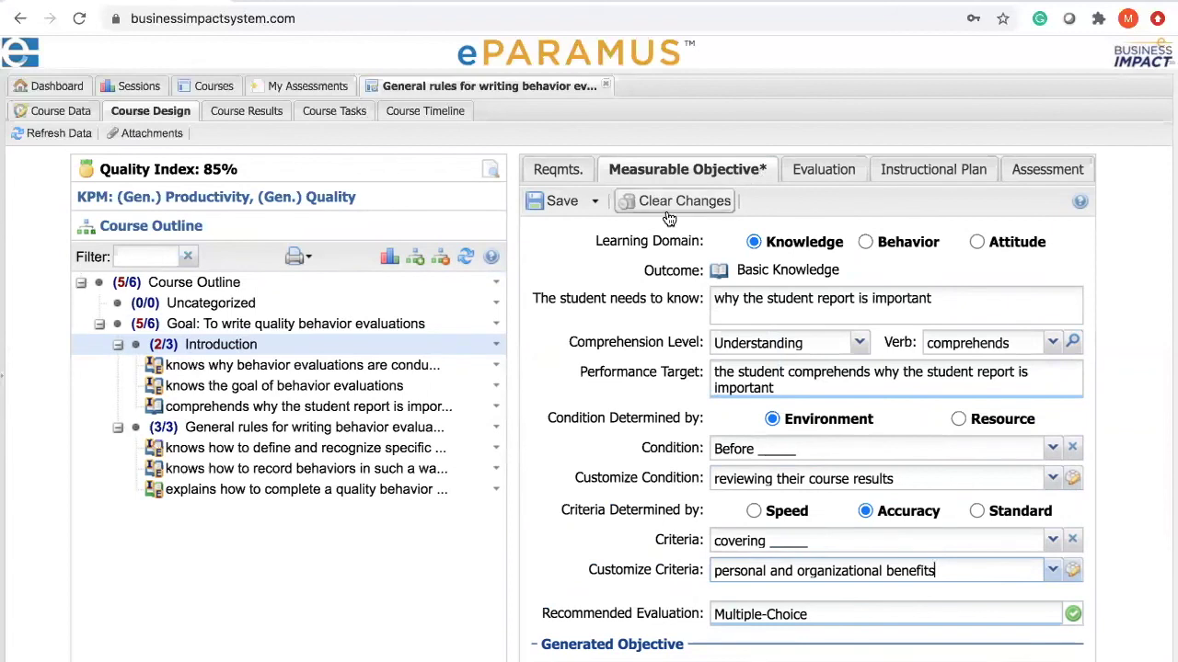
click(563, 202)
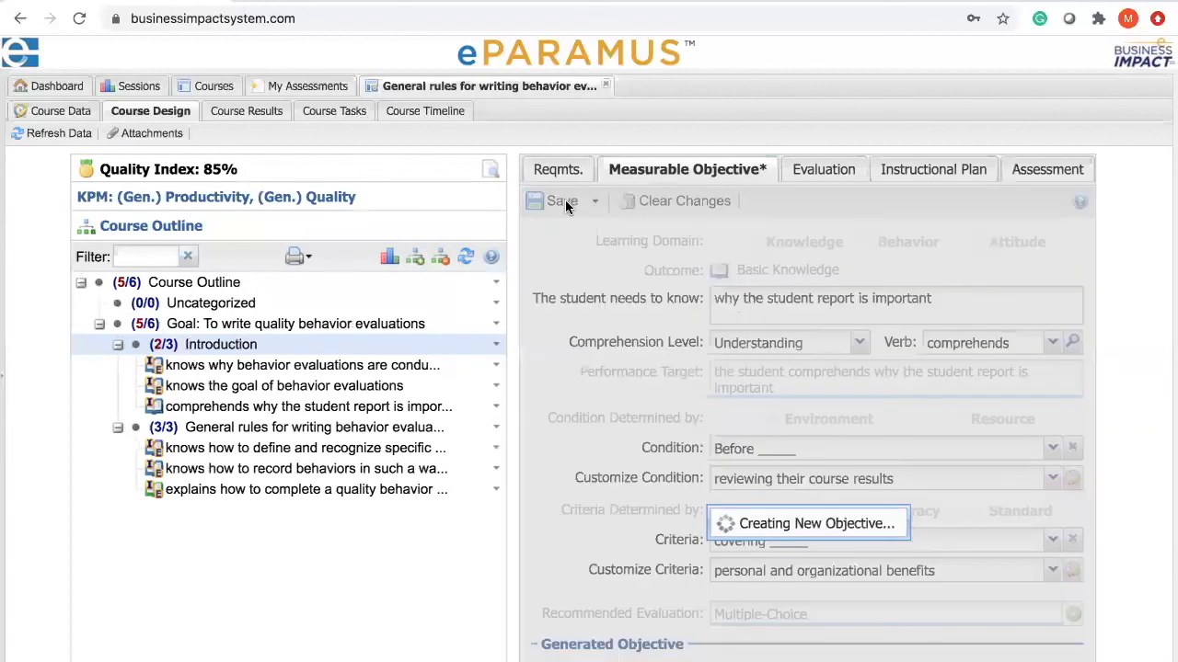